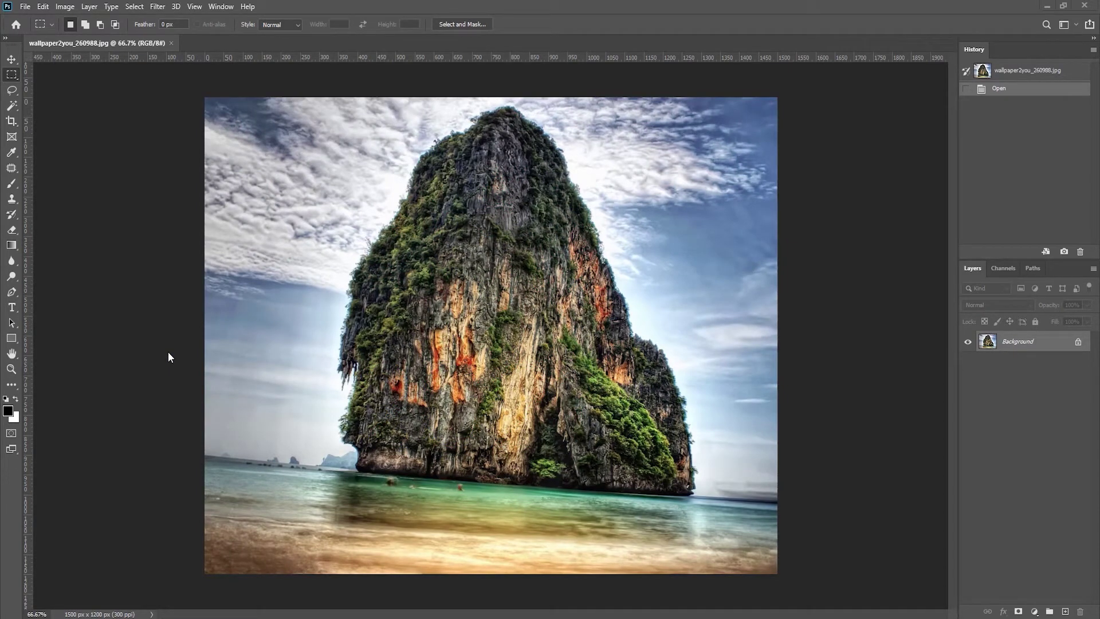
Step: Draw a crop box over the sea stack and adjust its corners to about 1287 x 840 px
{"action": "key", "text": "c"}
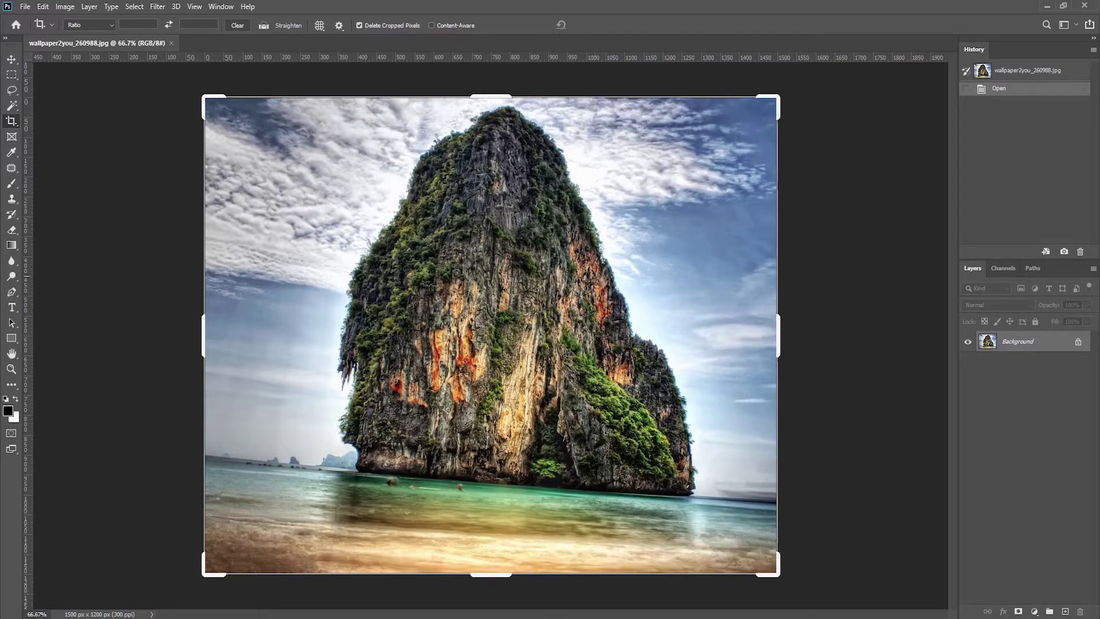
{"action": "left_click_drag", "start_coordinate": [247, 152], "coordinate": [678, 446]}
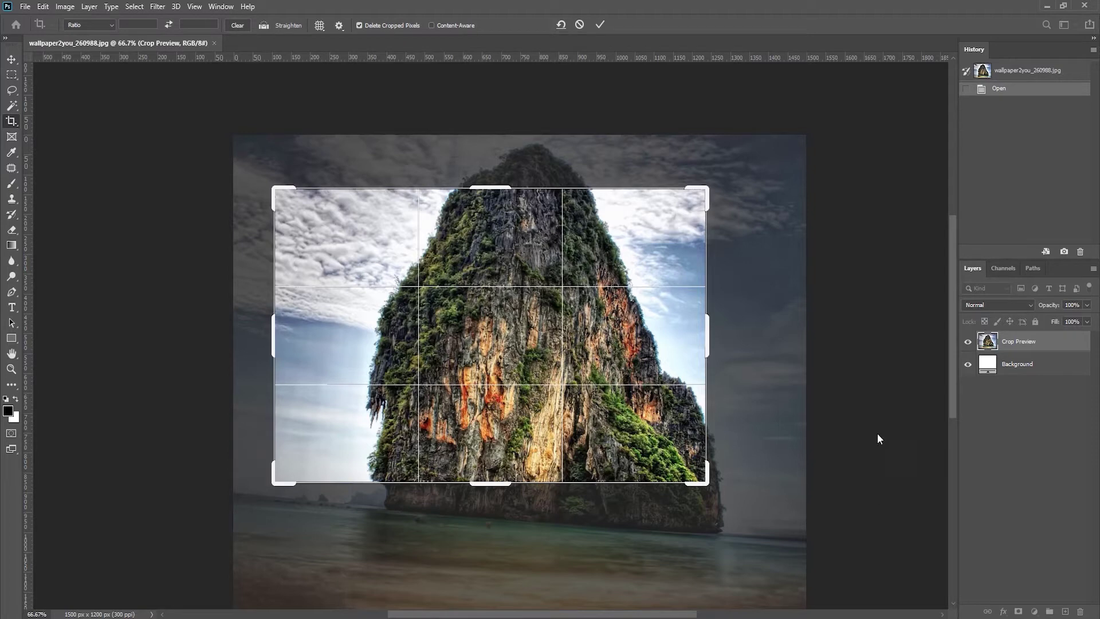
{"action": "left_click_drag", "start_coordinate": [709, 483], "coordinate": [744, 492]}
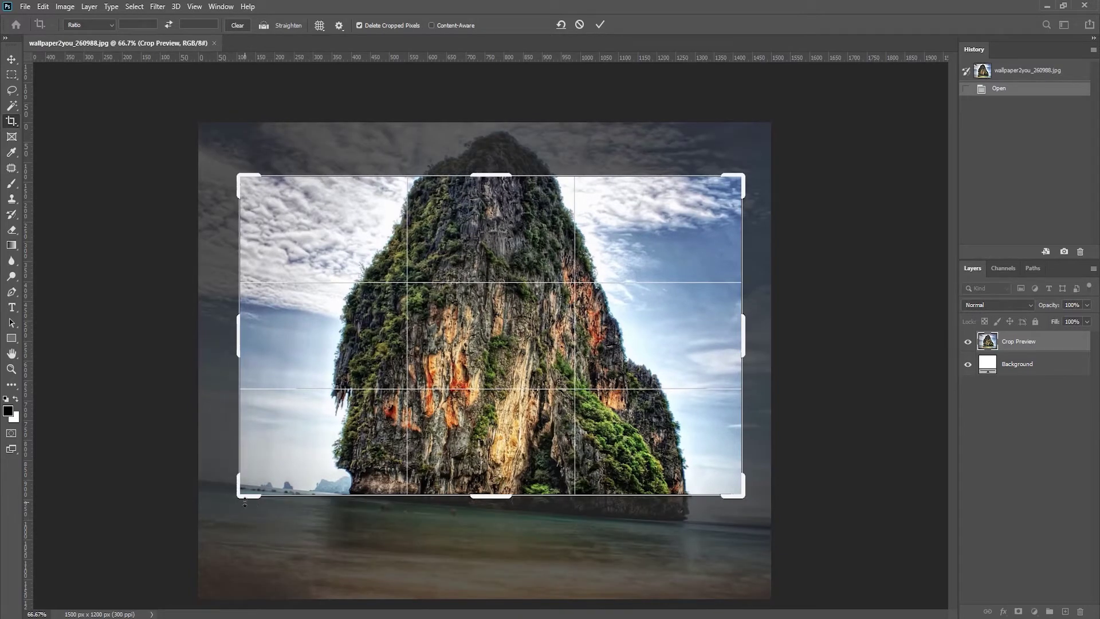
{"action": "mouse_move", "coordinate": [237, 499]}
{"action": "left_mouse_down"}
{"action": "mouse_move", "coordinate": [229, 515]}
{"action": "mouse_move", "coordinate": [246, 475]}
{"action": "mouse_move", "coordinate": [242, 506]}
{"action": "left_mouse_up"}
{"action": "key", "text": "ctrl+r"}
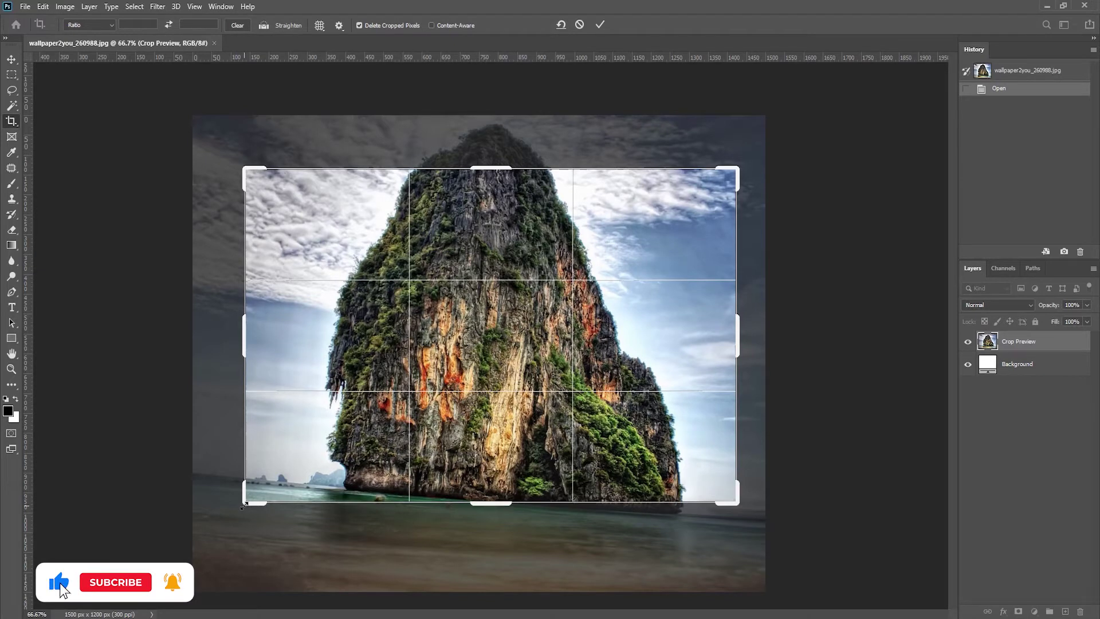
{"action": "left_click", "coordinate": [242, 505]}
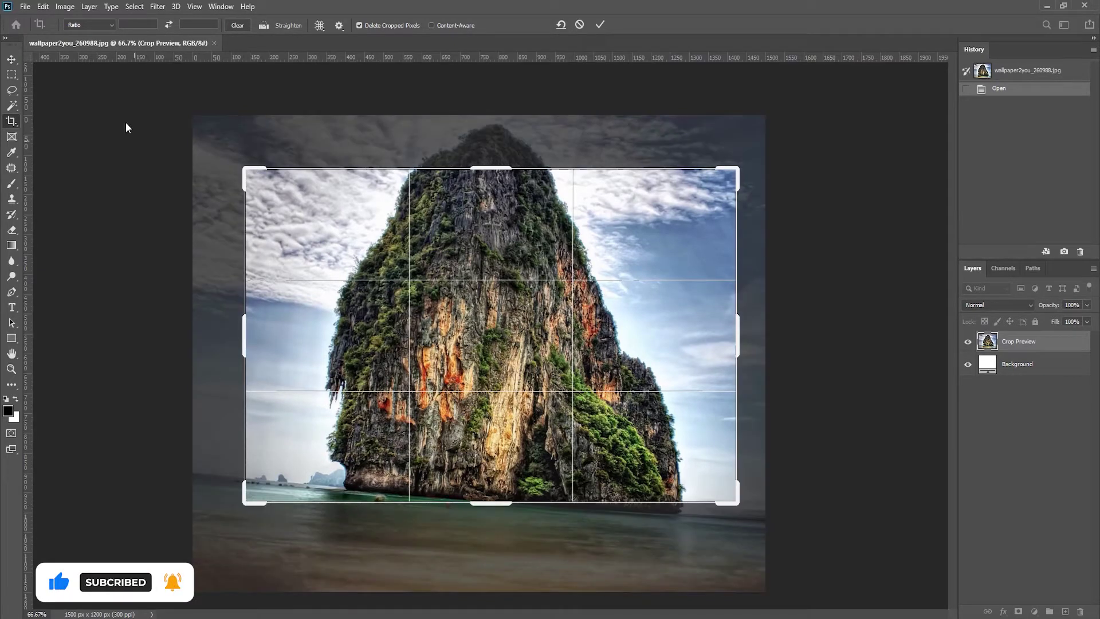
Step: Switch the crop to a landscape 3:2 ratio, then clear the ratio for a free crop
{"action": "left_click", "coordinate": [105, 28]}
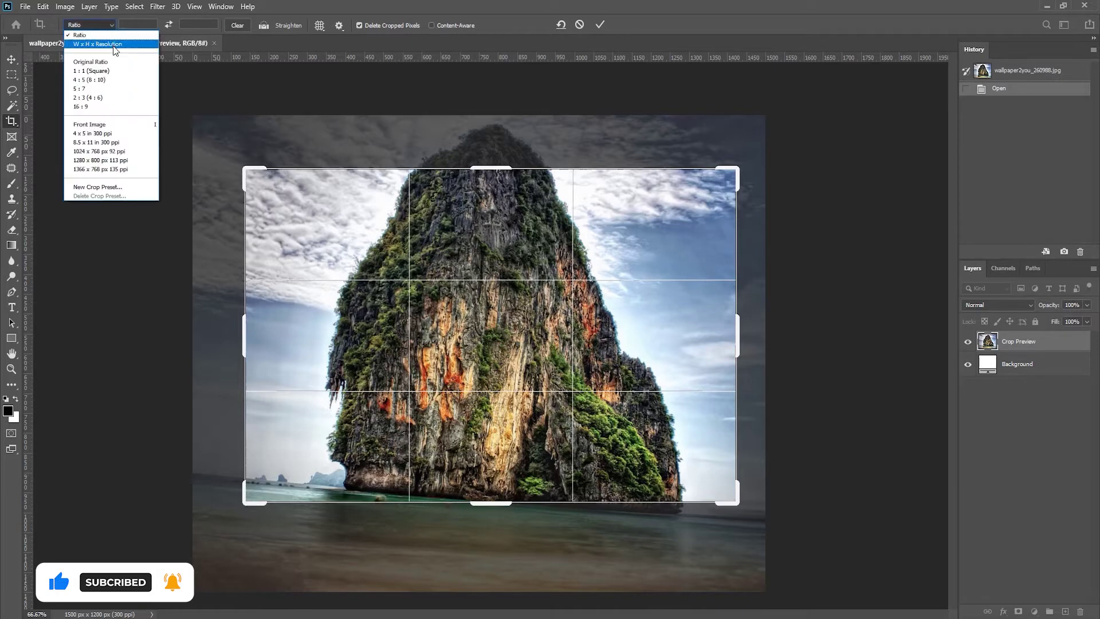
{"action": "left_click", "coordinate": [110, 97]}
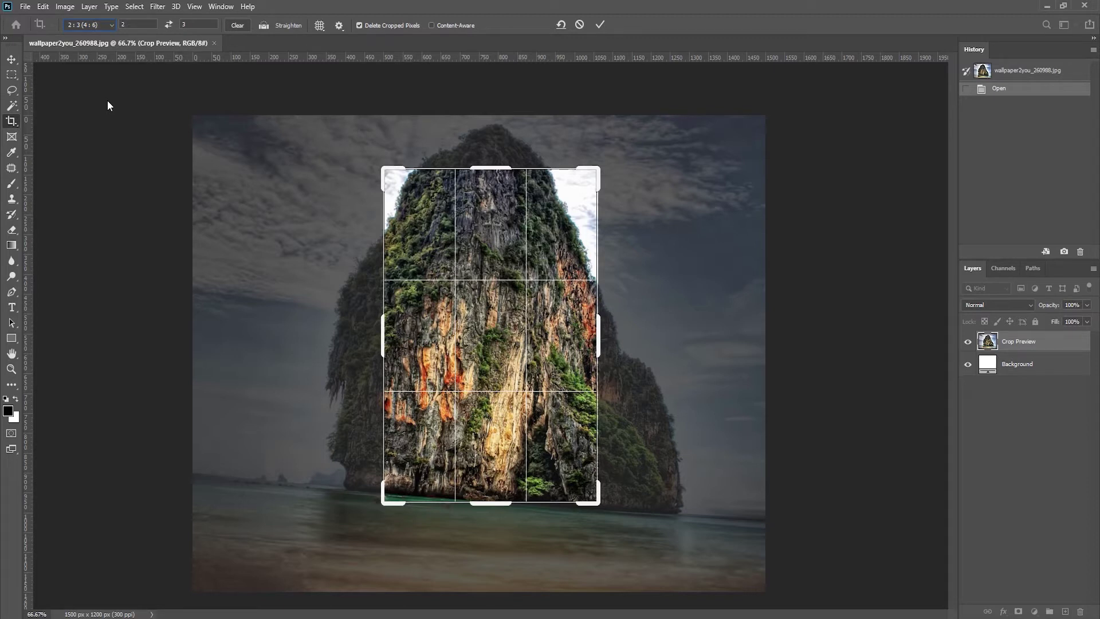
{"action": "left_click", "coordinate": [169, 25]}
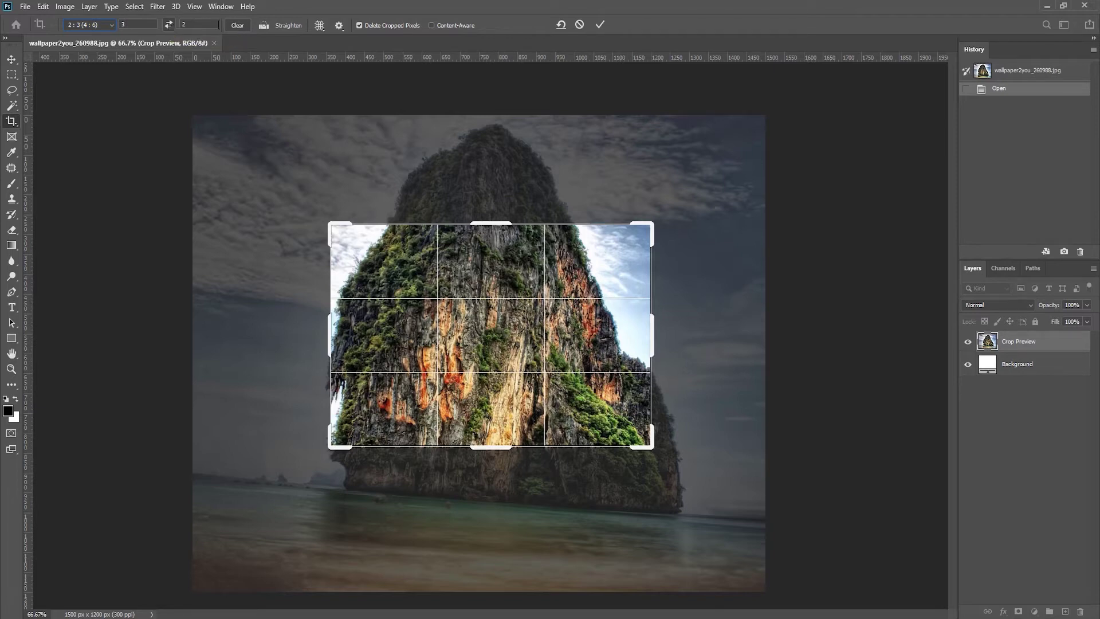
{"action": "left_click", "coordinate": [233, 25]}
{"action": "left_click", "coordinate": [315, 28]}
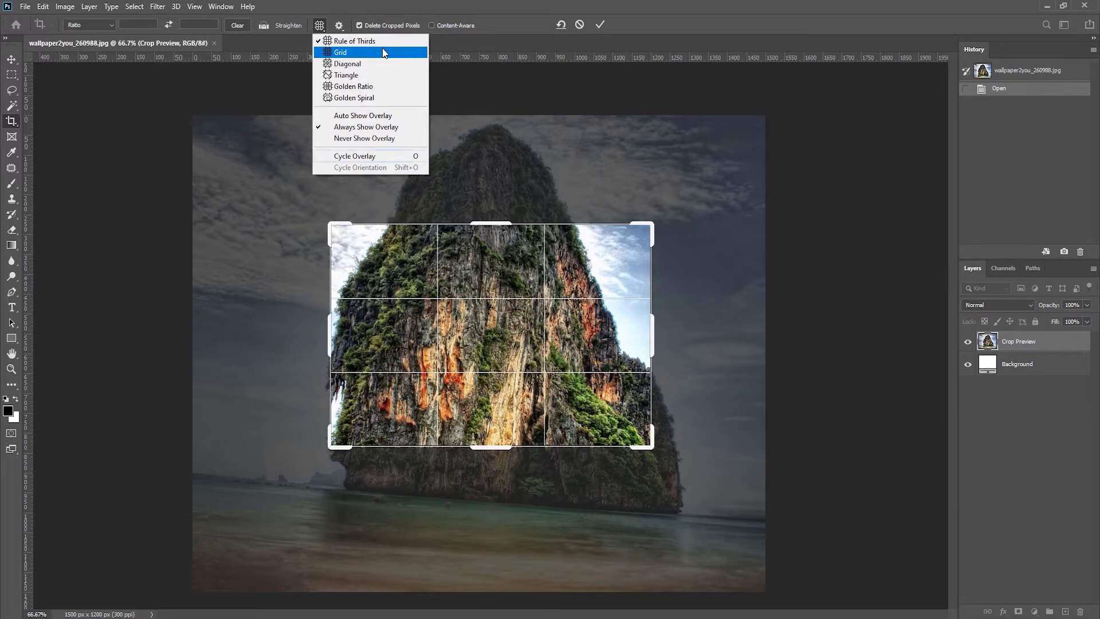
Step: Keep Rule of Thirds, then cycle the crop overlay to Grid and then Golden Ratio
{"action": "left_click", "coordinate": [455, 80]}
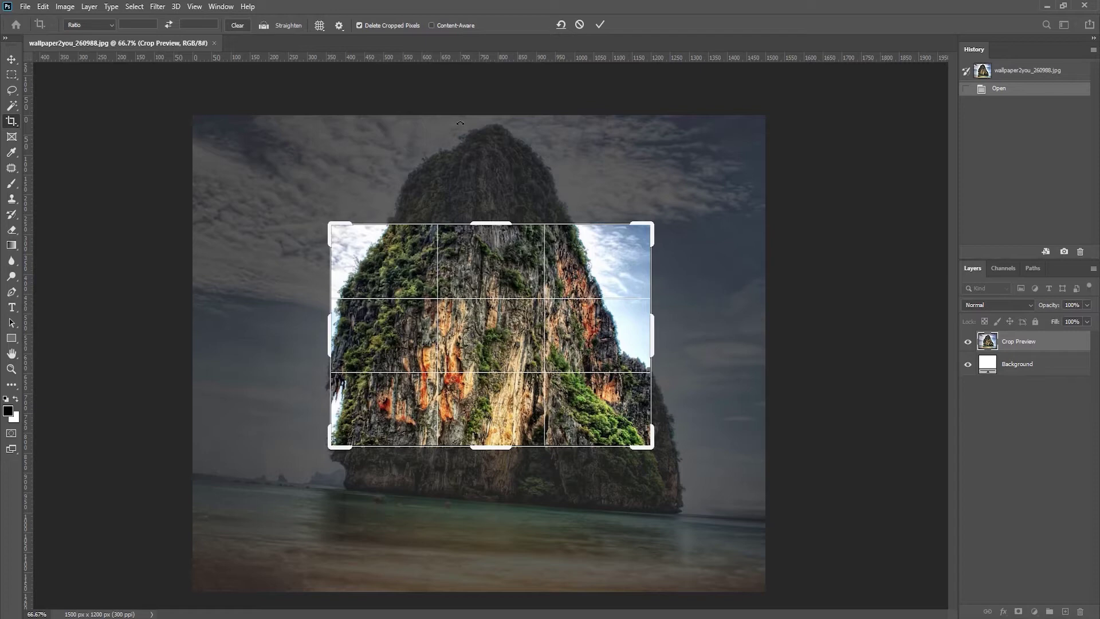
{"action": "key", "text": "o"}
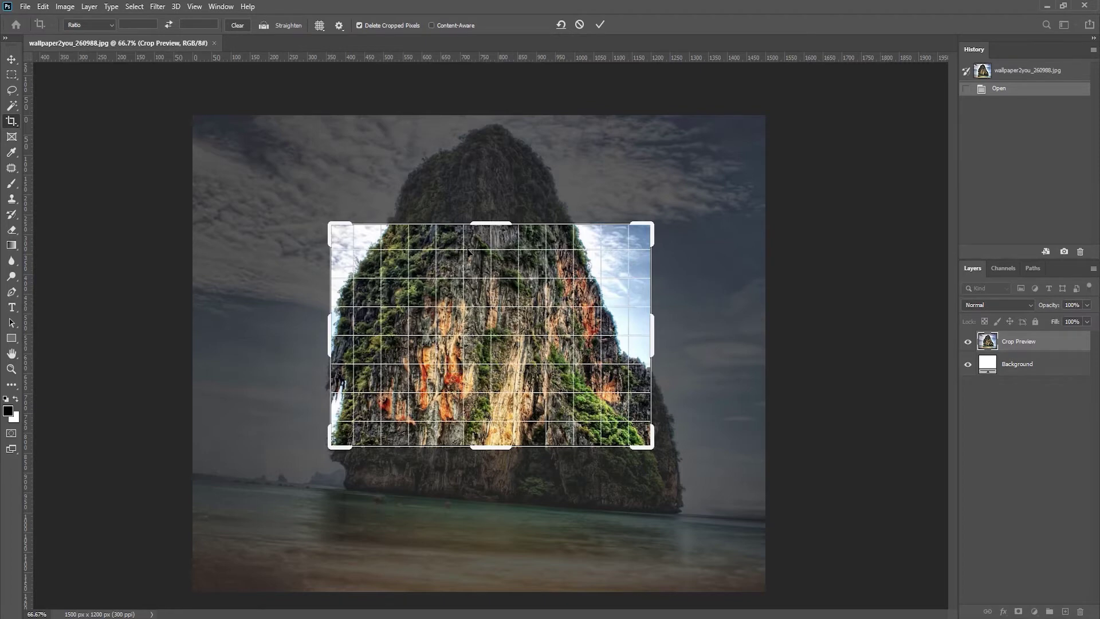
{"action": "key", "text": "o"}
{"action": "key", "text": "o"}
{"action": "key", "text": "o"}
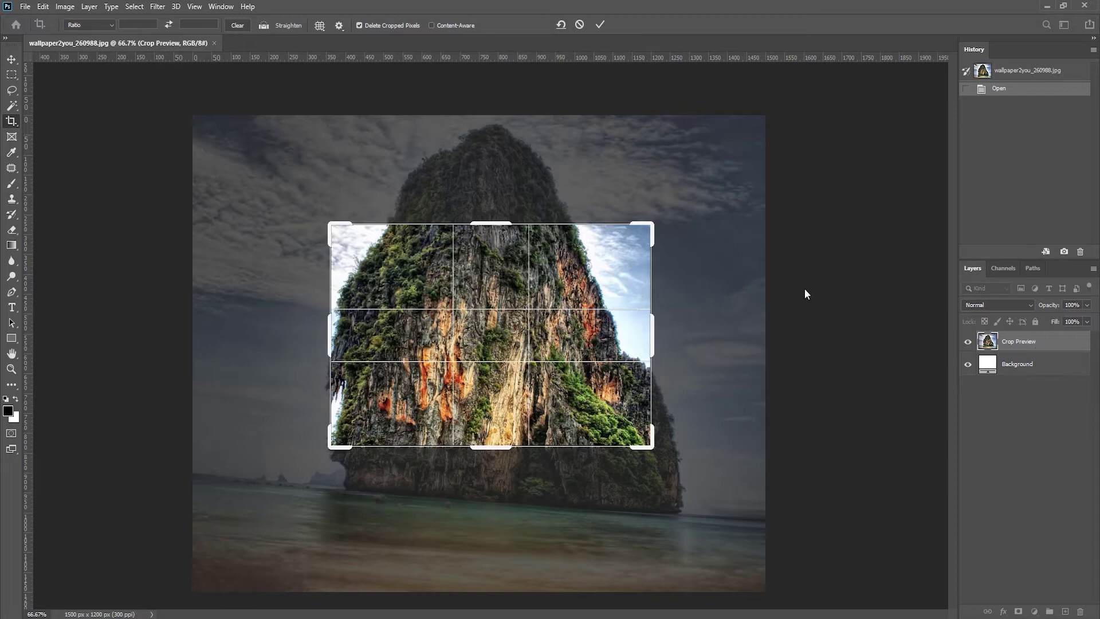
Step: Apply the crop, then revert to the original 1500 x 1200 px photo via History
{"action": "left_click", "coordinate": [603, 23]}
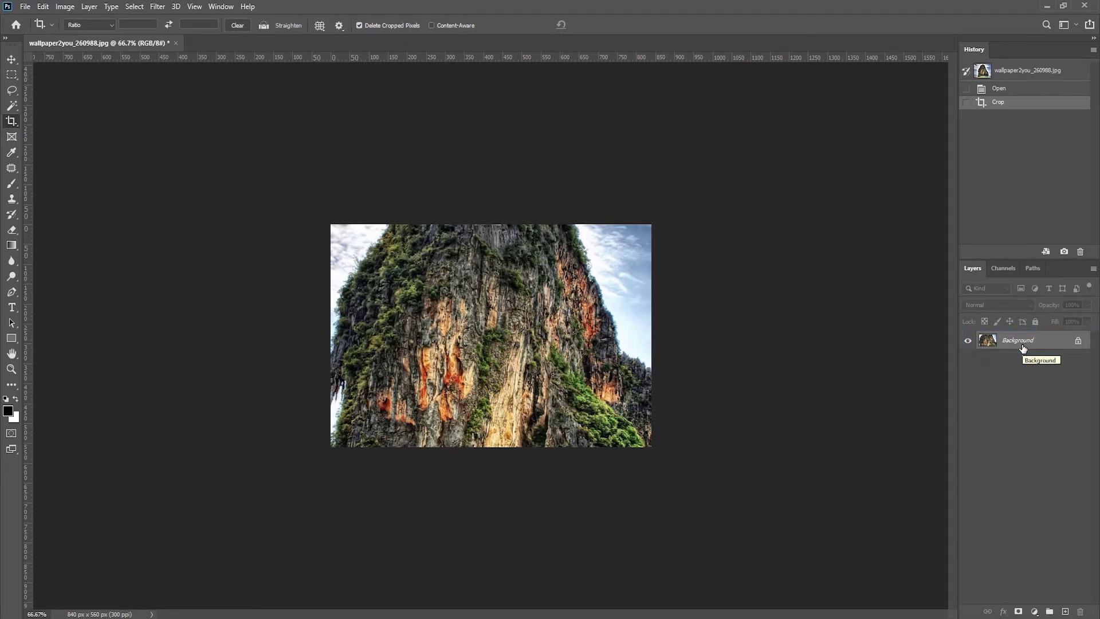
{"action": "key", "text": "v"}
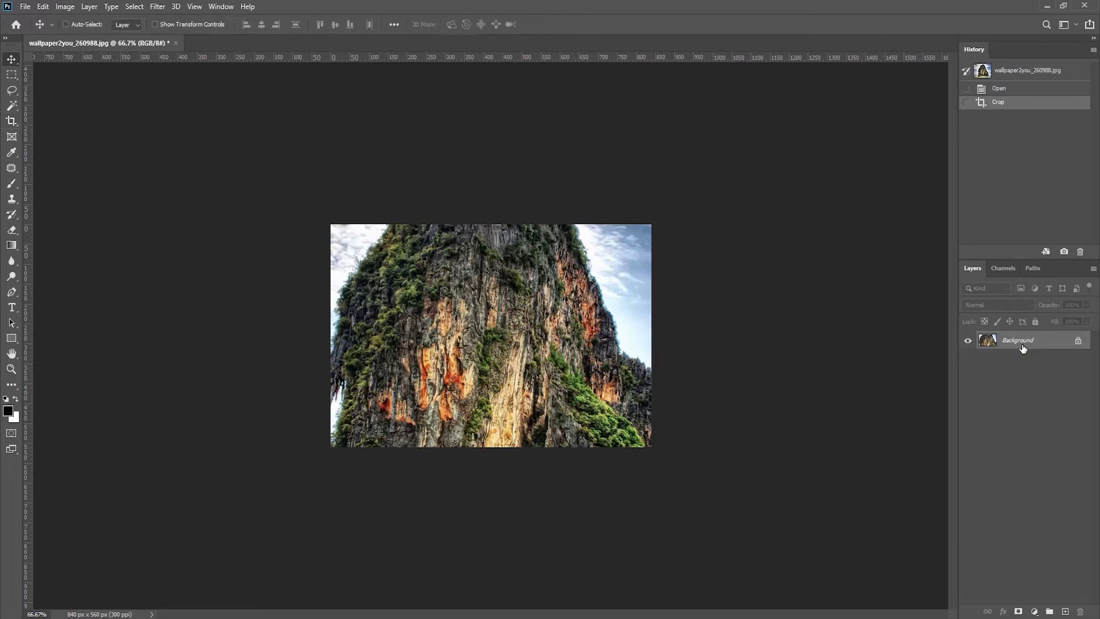
{"action": "left_click", "coordinate": [1030, 80]}
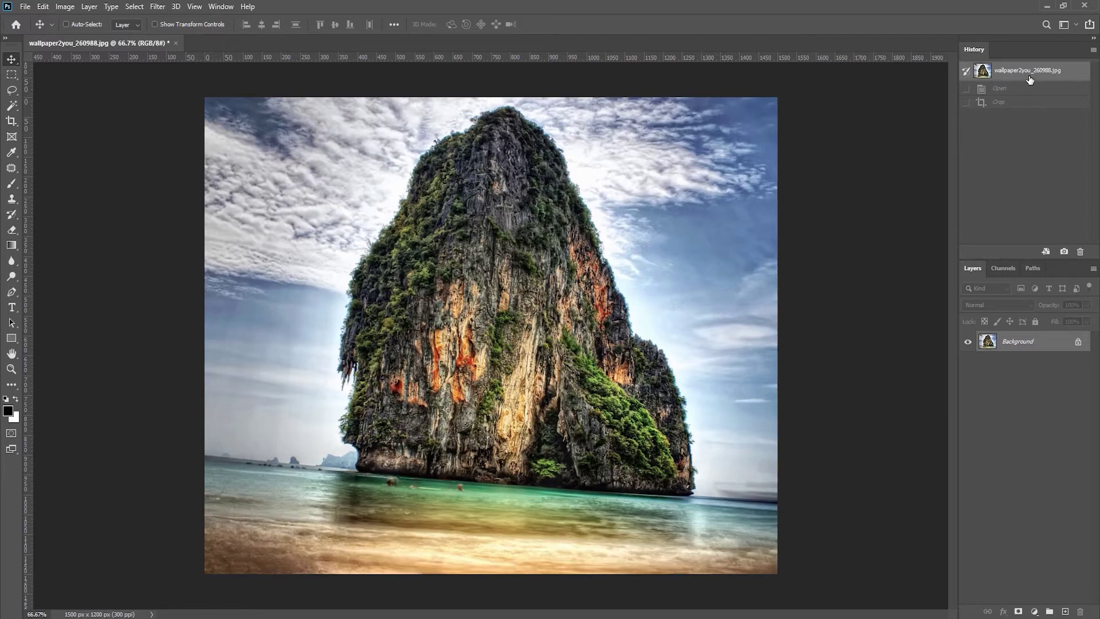
Step: Crop evenly tighter, shift the photo down 24 px, and apply without deleting cropped pixels
{"action": "key", "text": "c"}
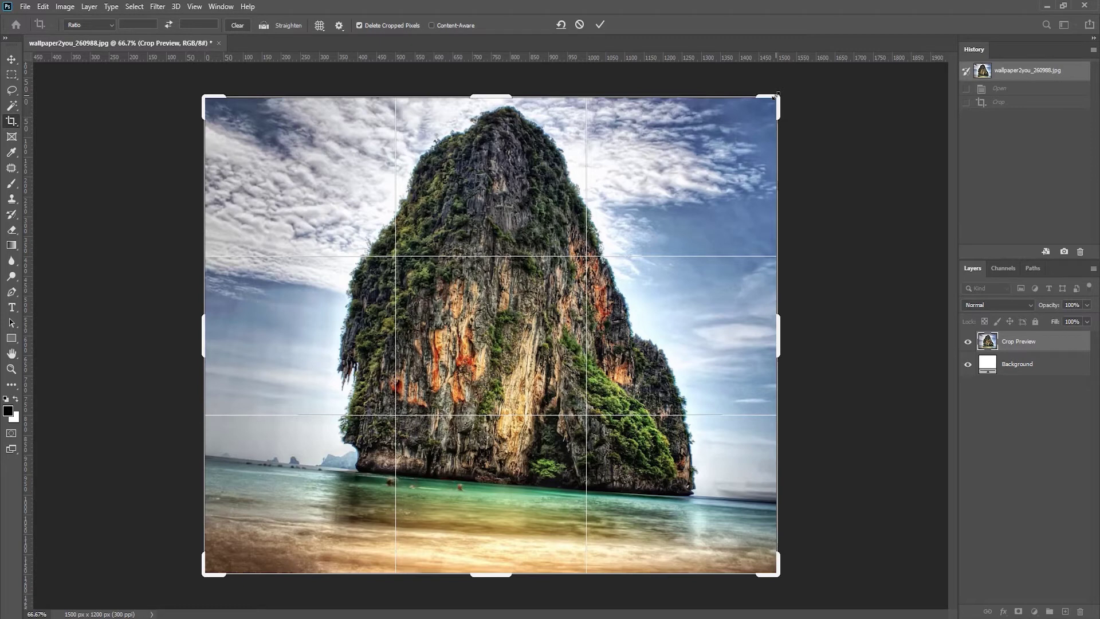
{"action": "left_click_drag", "start_coordinate": [777, 96], "coordinate": [741, 131]}
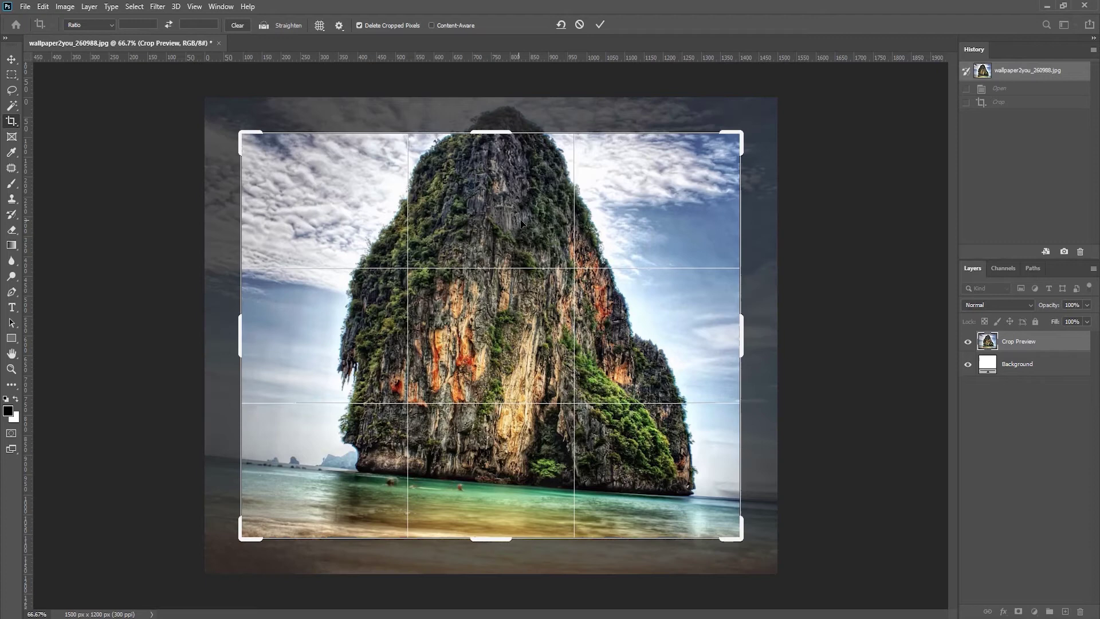
{"action": "left_click_drag", "start_coordinate": [531, 206], "coordinate": [530, 237]}
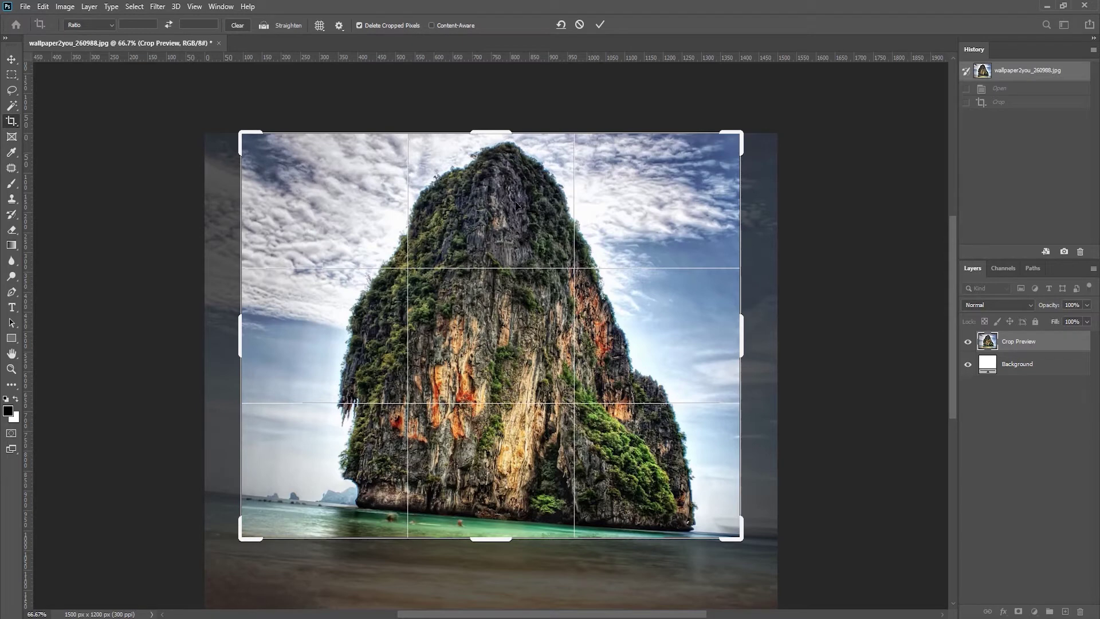
{"action": "left_click", "coordinate": [359, 26]}
{"action": "left_click", "coordinate": [604, 25]}
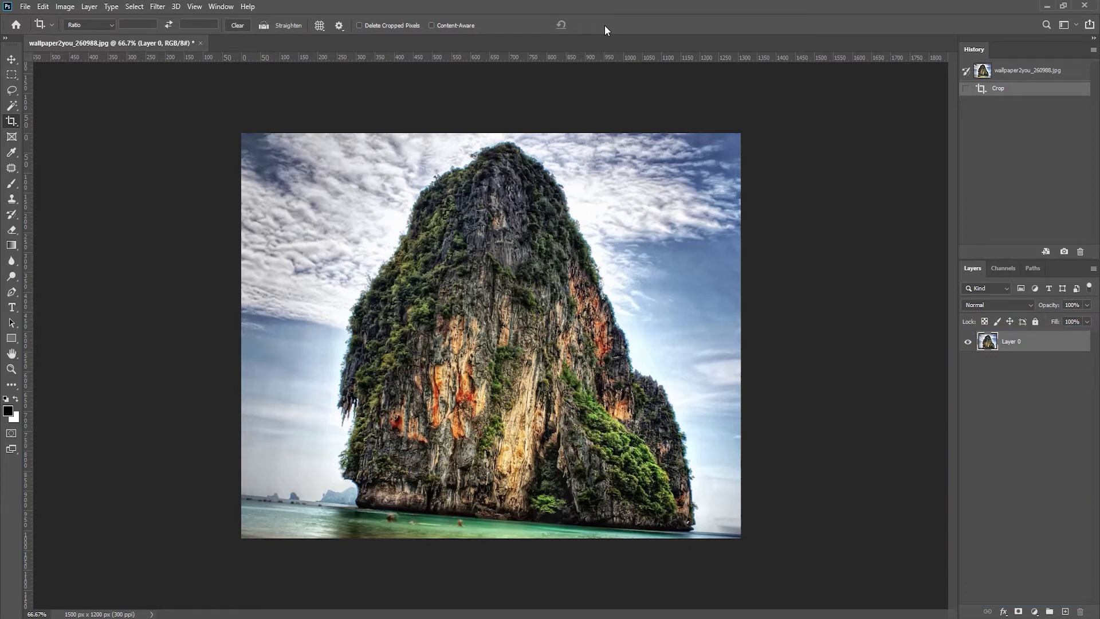
Step: Nudge Layer 0 left and back to the top edge, then Reveal All to 1500 x 1200 px
{"action": "key", "text": "v"}
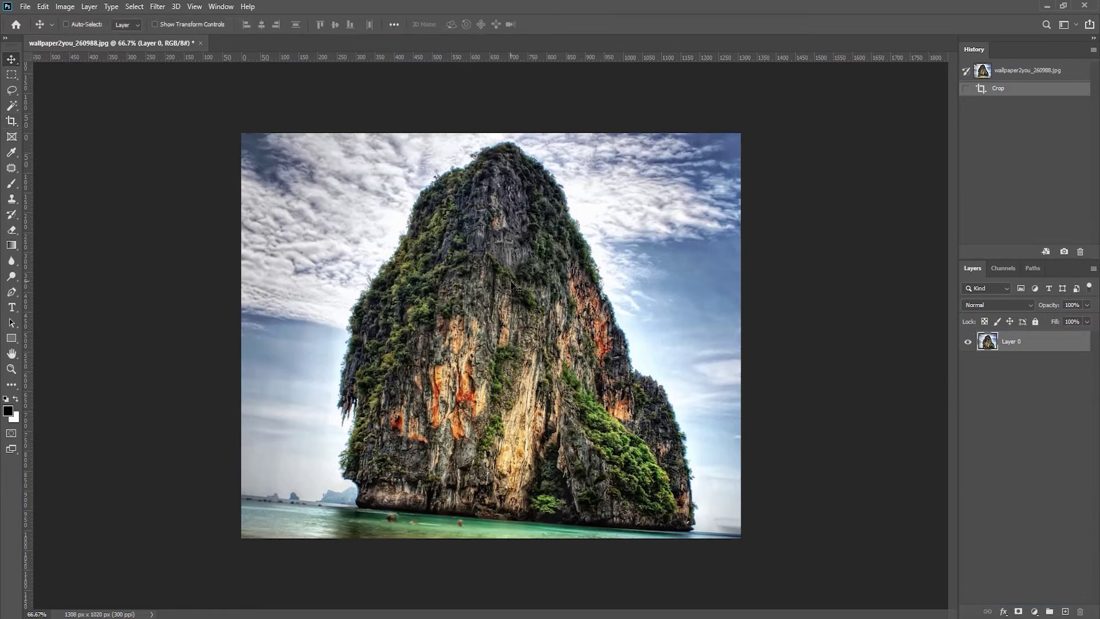
{"action": "left_click_drag", "start_coordinate": [516, 282], "coordinate": [515, 243]}
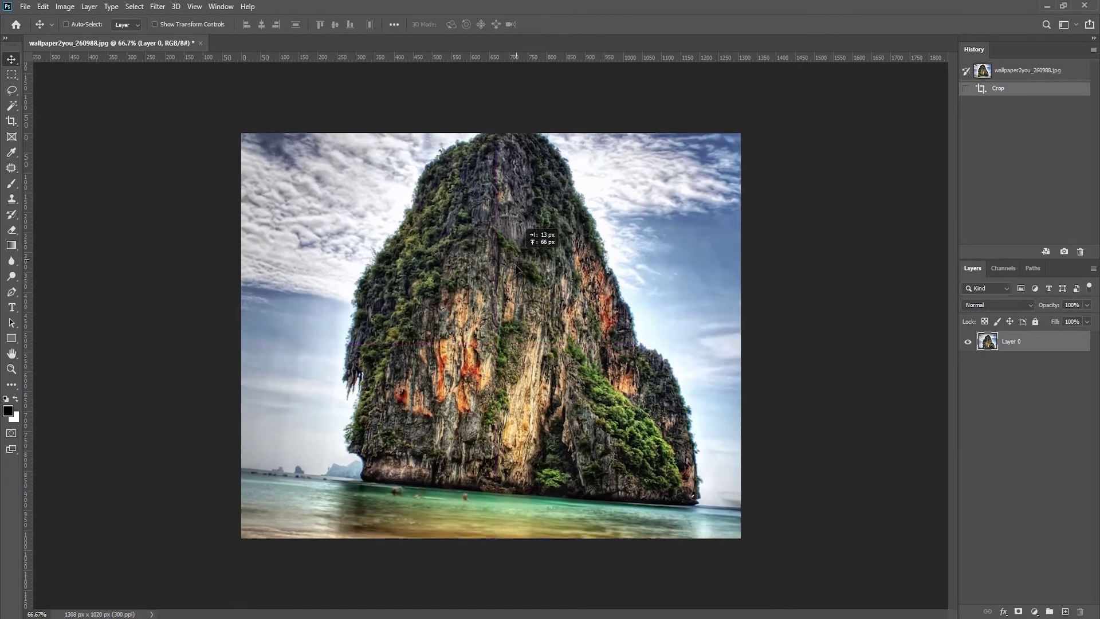
{"action": "left_click_drag", "start_coordinate": [516, 264], "coordinate": [517, 280]}
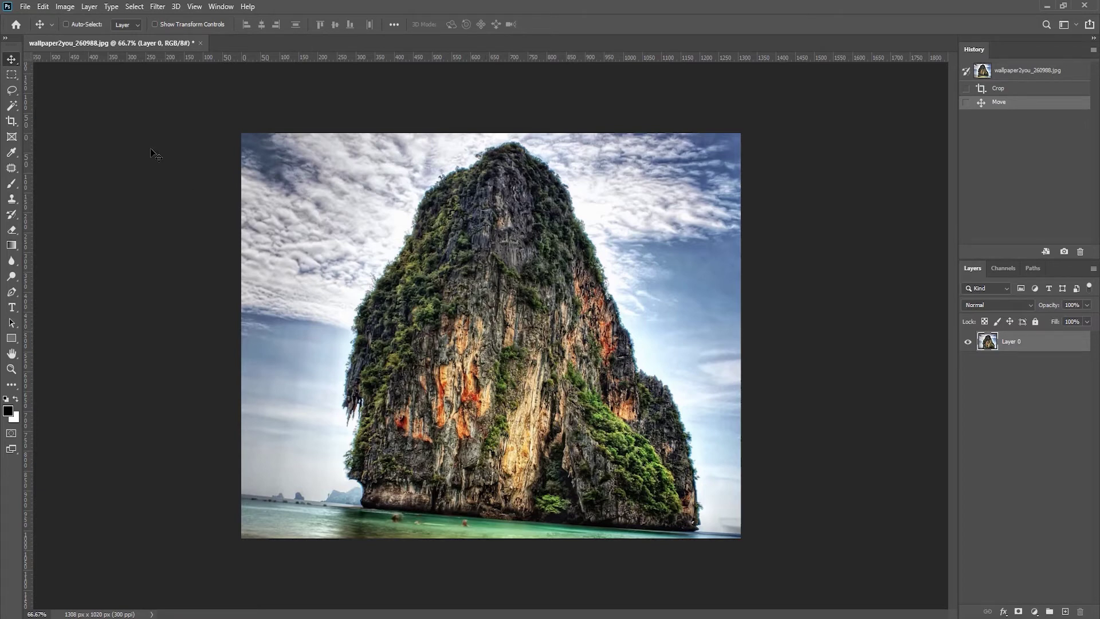
{"action": "left_click", "coordinate": [65, 7]}
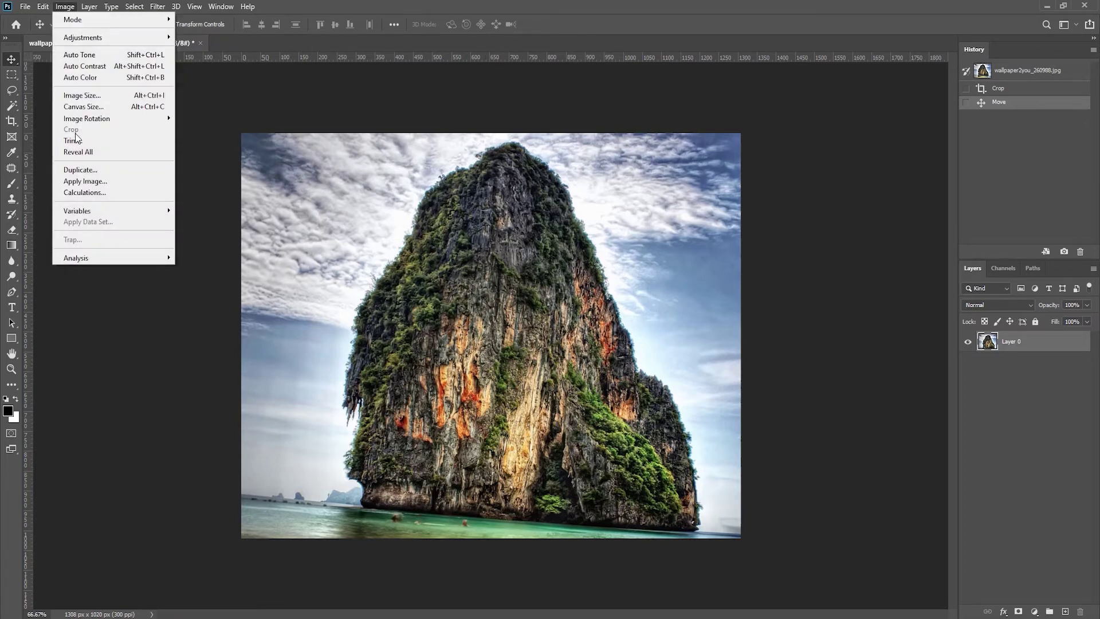
{"action": "left_click", "coordinate": [84, 153]}
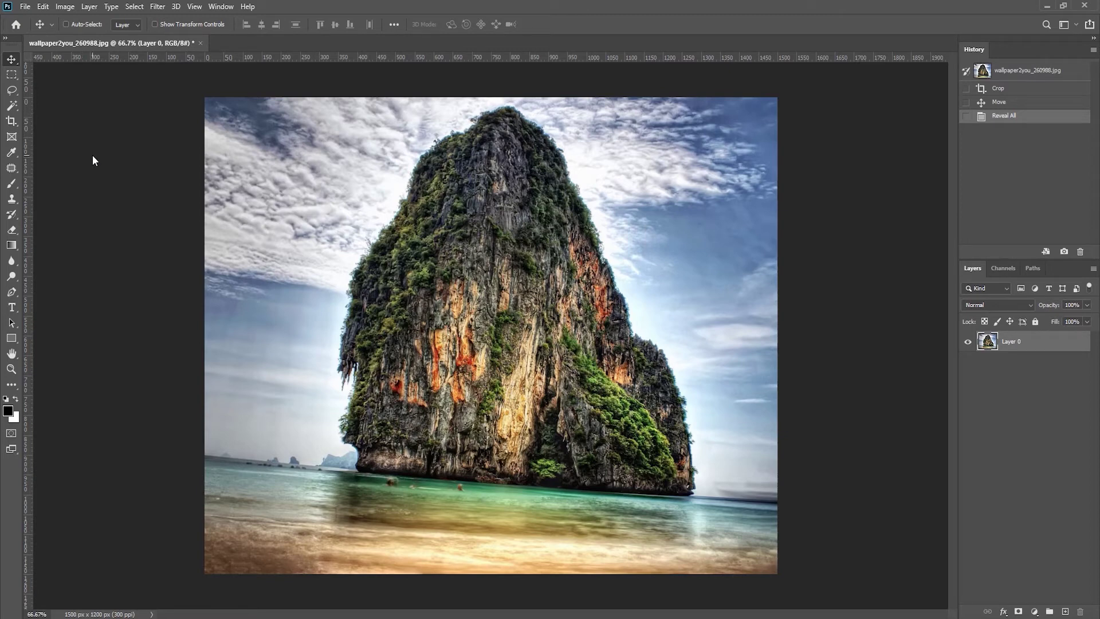
Step: Reset the Crop tool, straighten along the waterline, and fine-rotate the photo to about -1.8°
{"action": "left_click", "coordinate": [11, 121]}
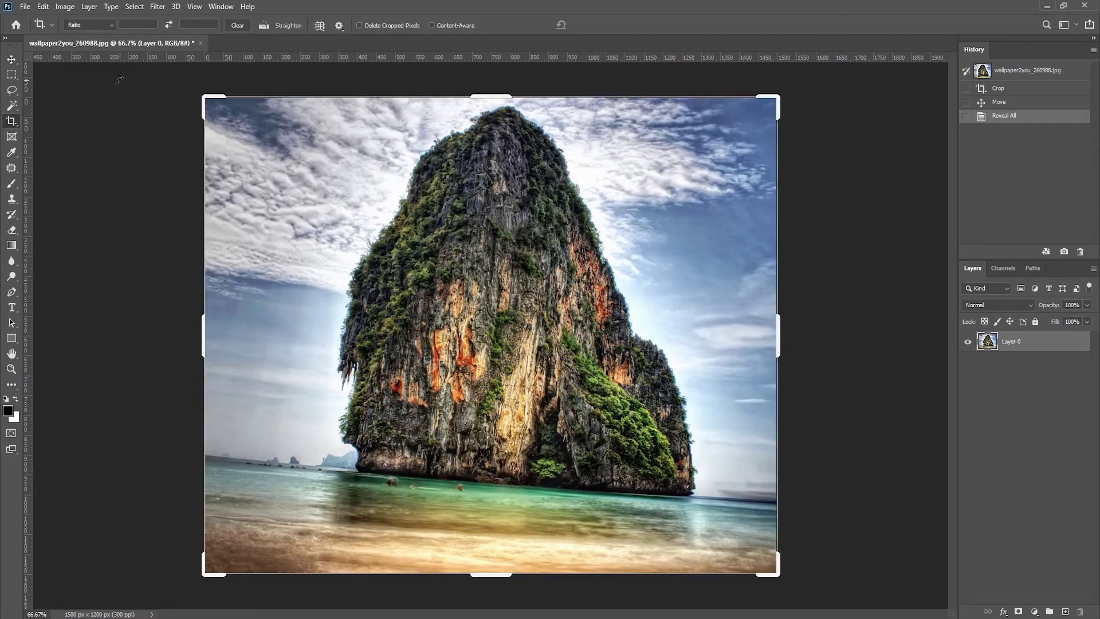
{"action": "right_click", "coordinate": [46, 27]}
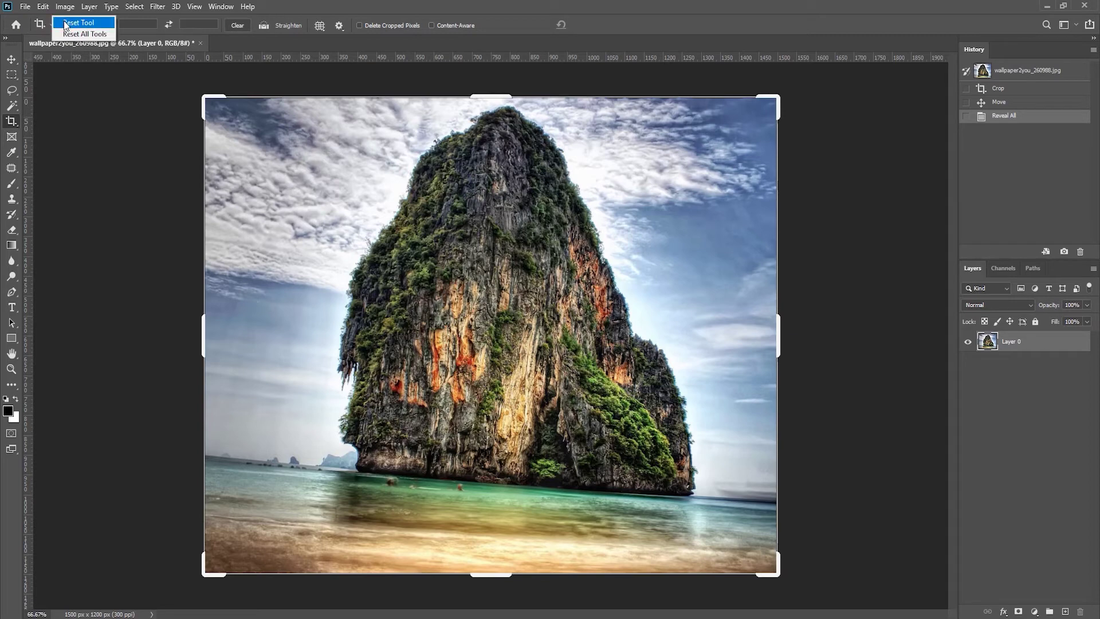
{"action": "left_click", "coordinate": [64, 23]}
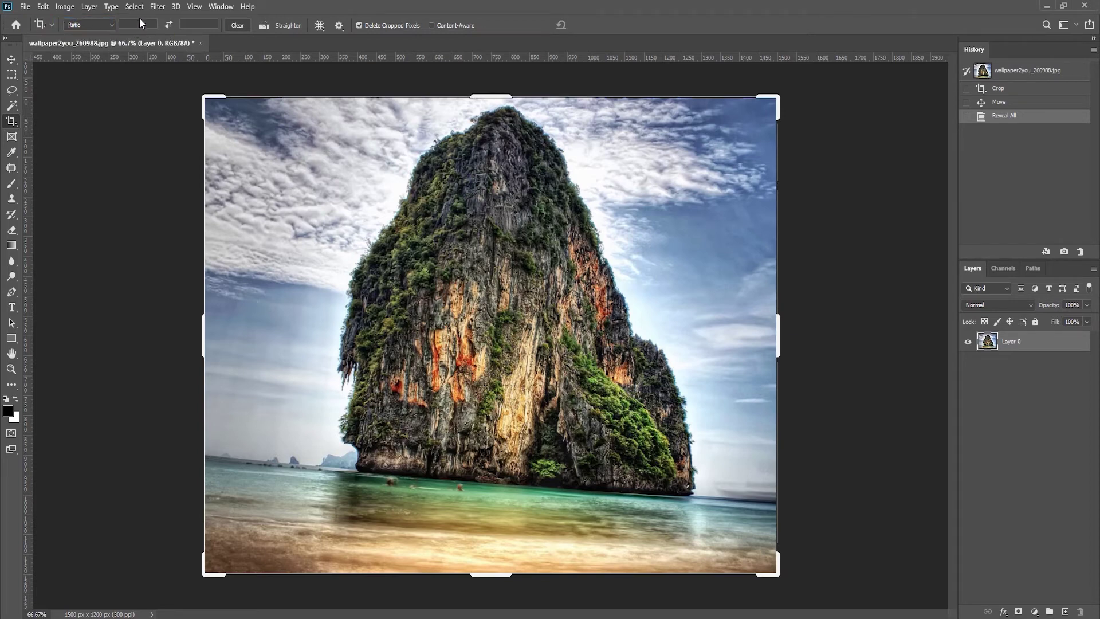
{"action": "left_click", "coordinate": [264, 26]}
{"action": "left_click_drag", "start_coordinate": [355, 479], "coordinate": [686, 501]}
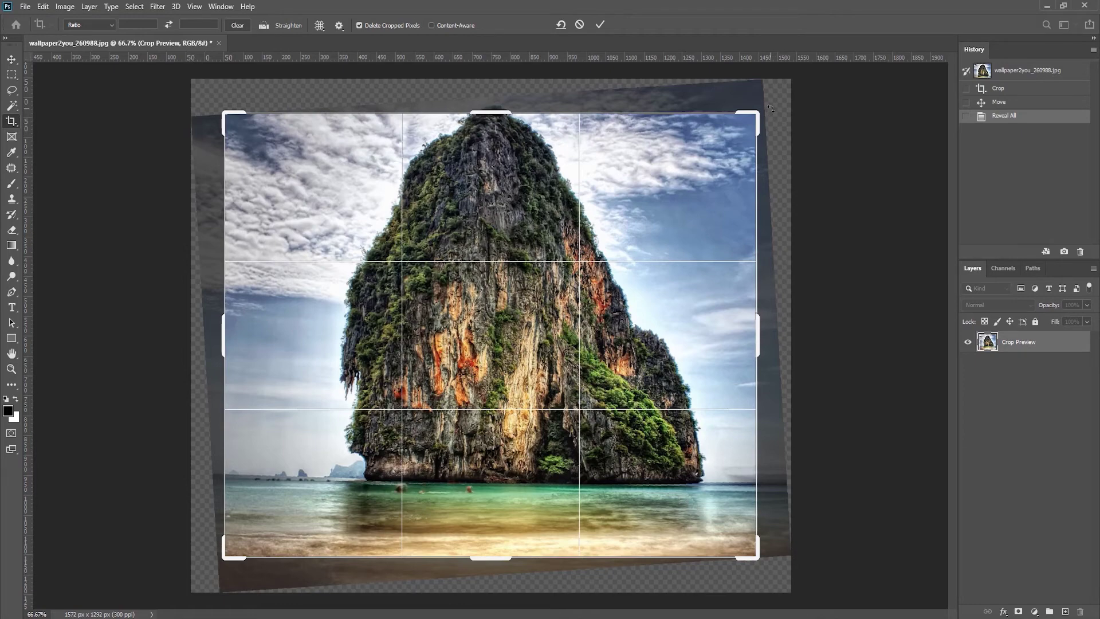
{"action": "mouse_move", "coordinate": [771, 112]}
{"action": "left_mouse_down"}
{"action": "mouse_move", "coordinate": [786, 110]}
{"action": "mouse_move", "coordinate": [780, 99]}
{"action": "left_mouse_up"}
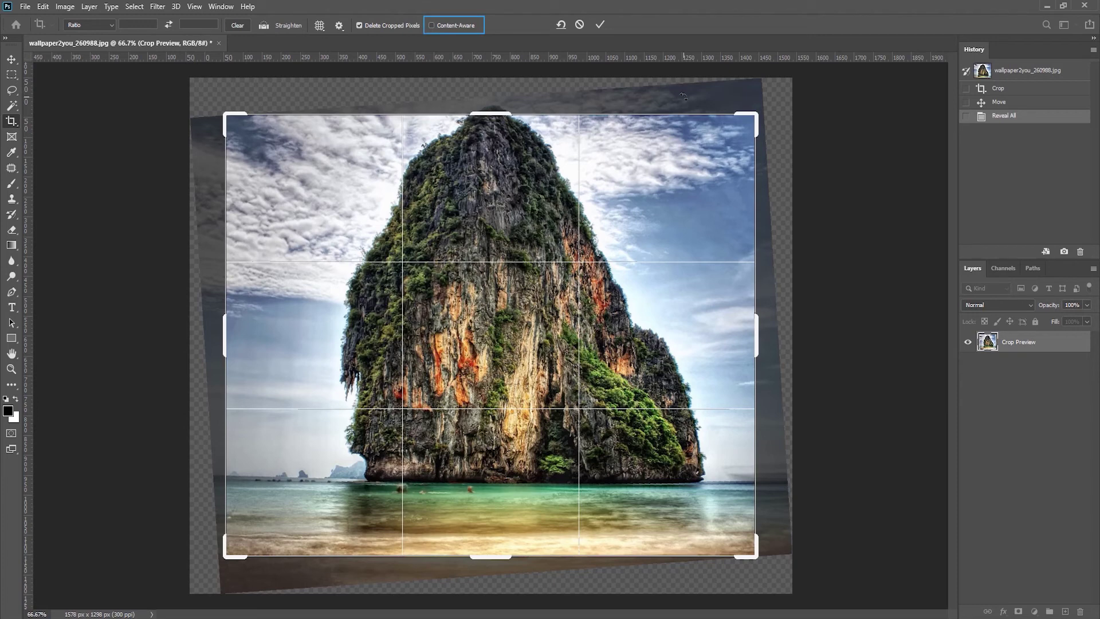
Step: Turn on Content-Aware and commit the rotated crop to fill the empty corners
{"action": "left_click", "coordinate": [432, 26]}
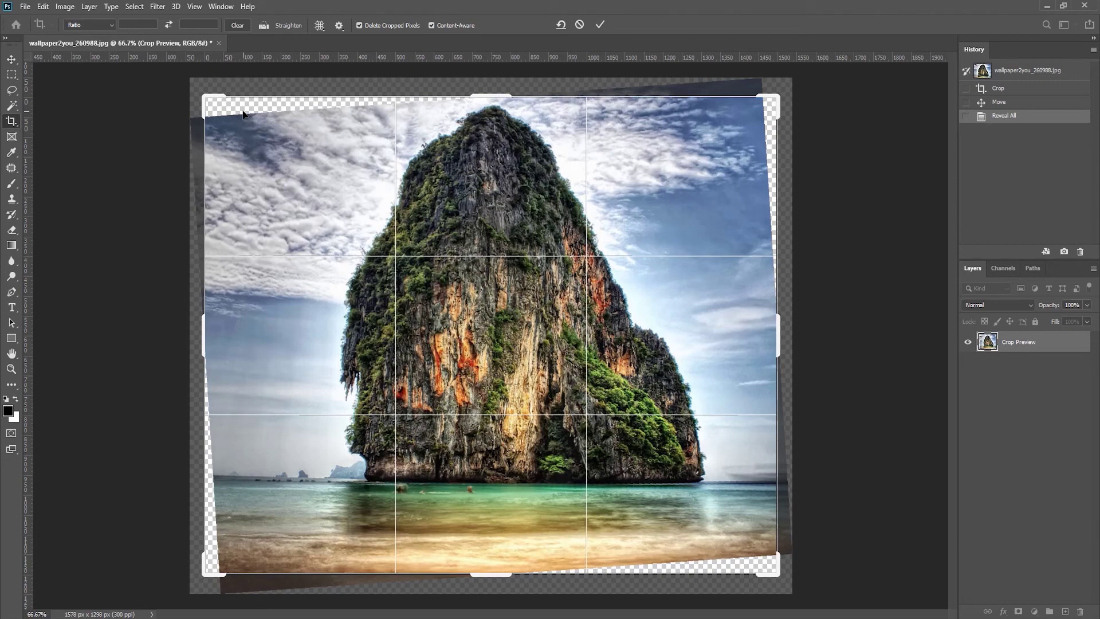
{"action": "left_click", "coordinate": [600, 24]}
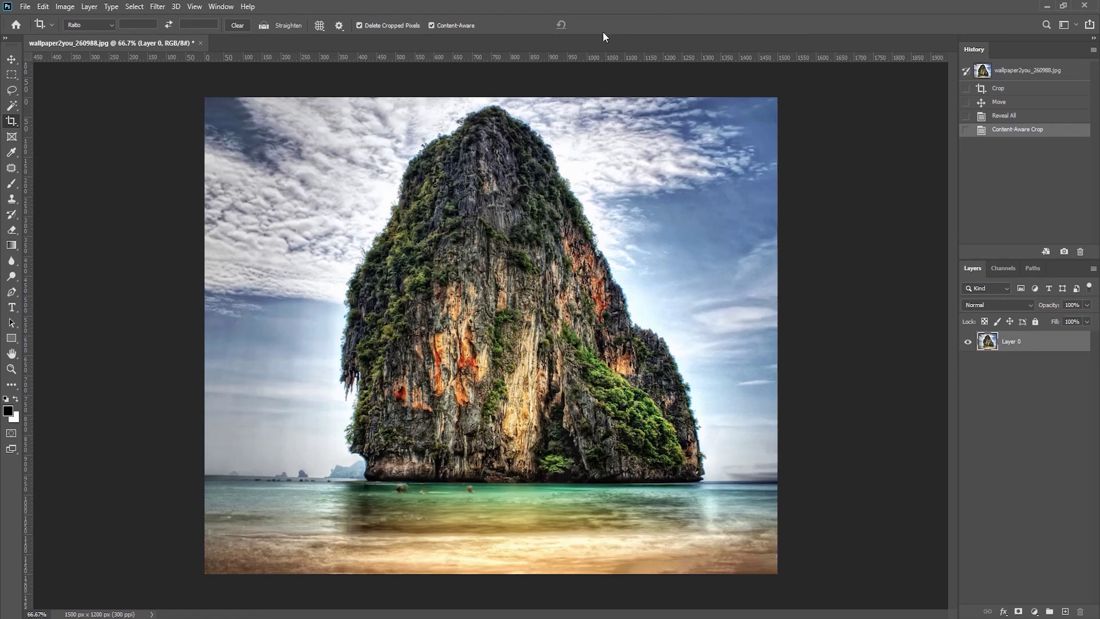
{"action": "key", "text": "v"}
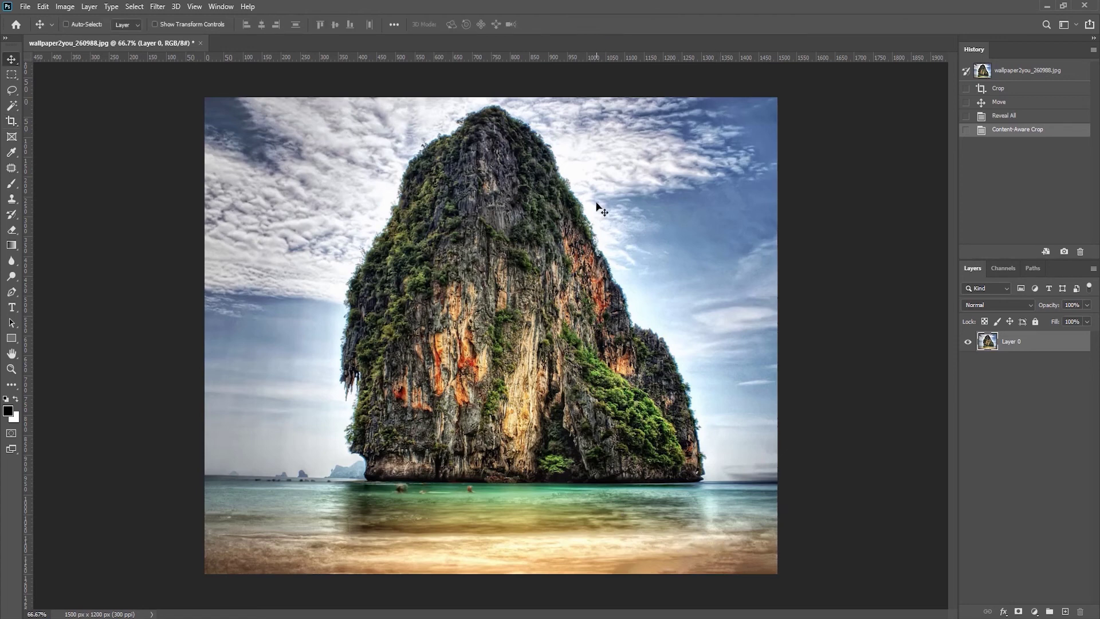